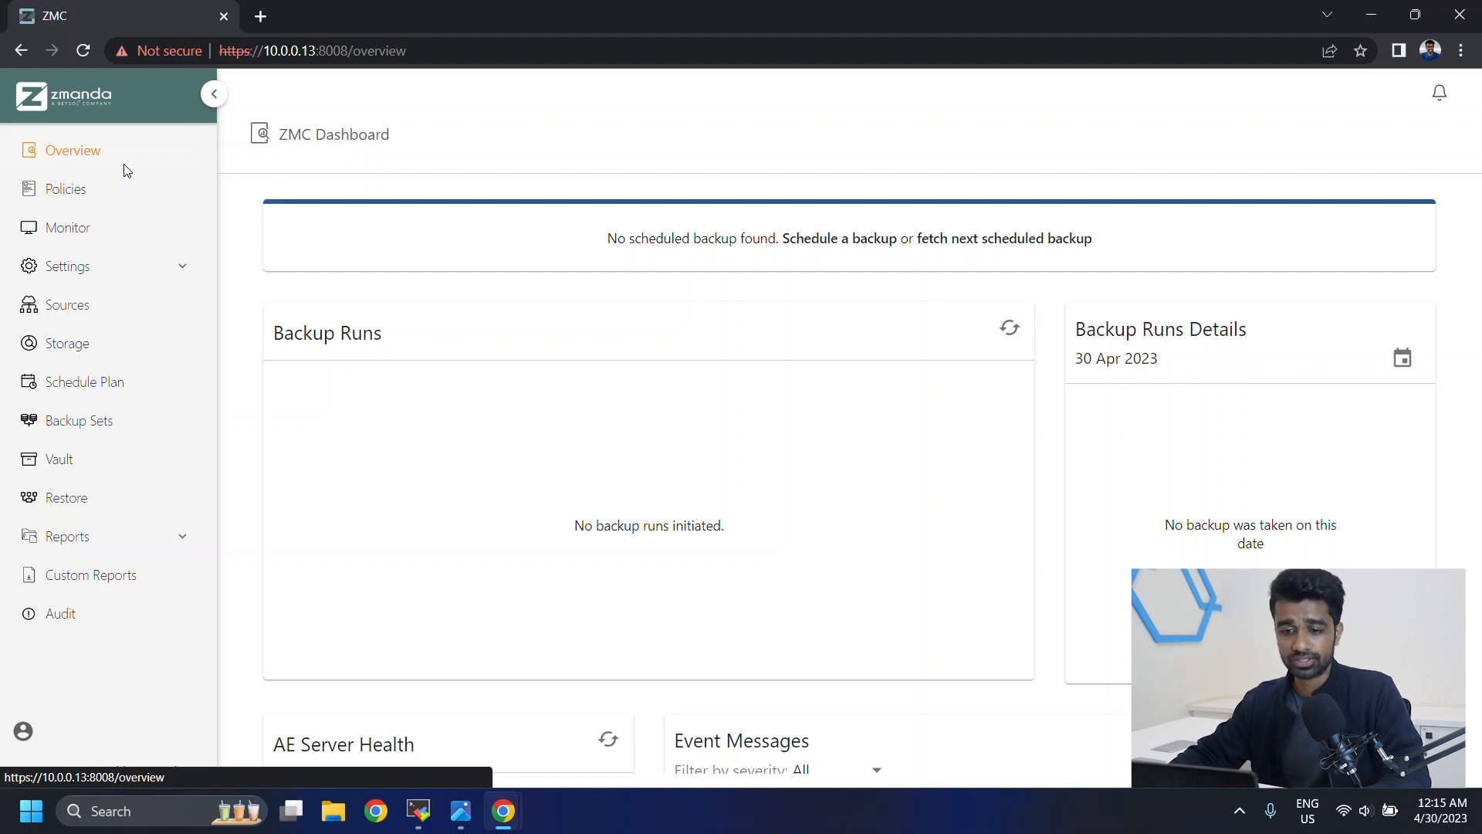
- Start a new schedule plan named ProductionBackups with the Daily schedule type
left_click(83, 386)
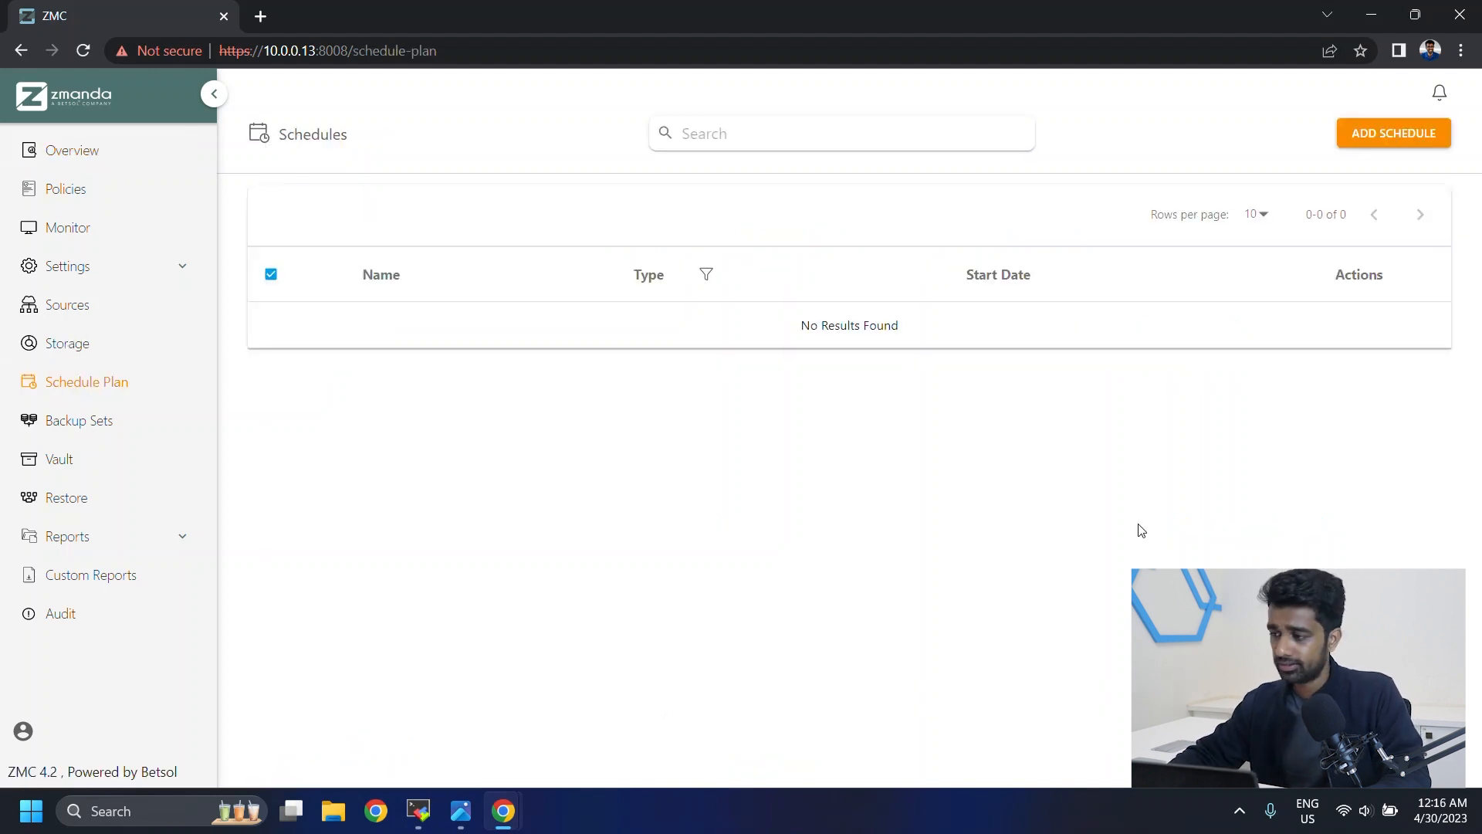
left_click(1387, 143)
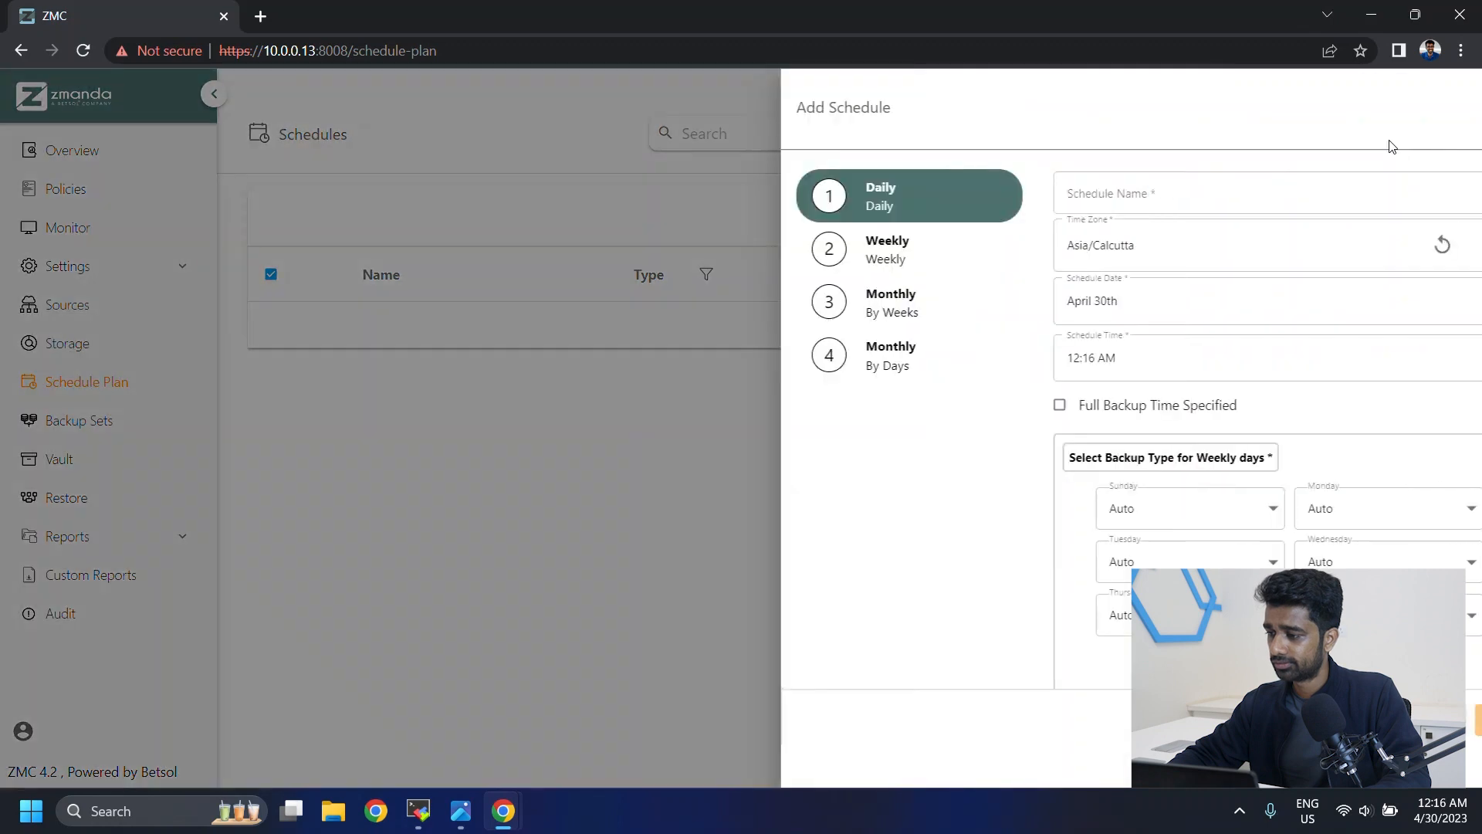
left_click(1167, 203)
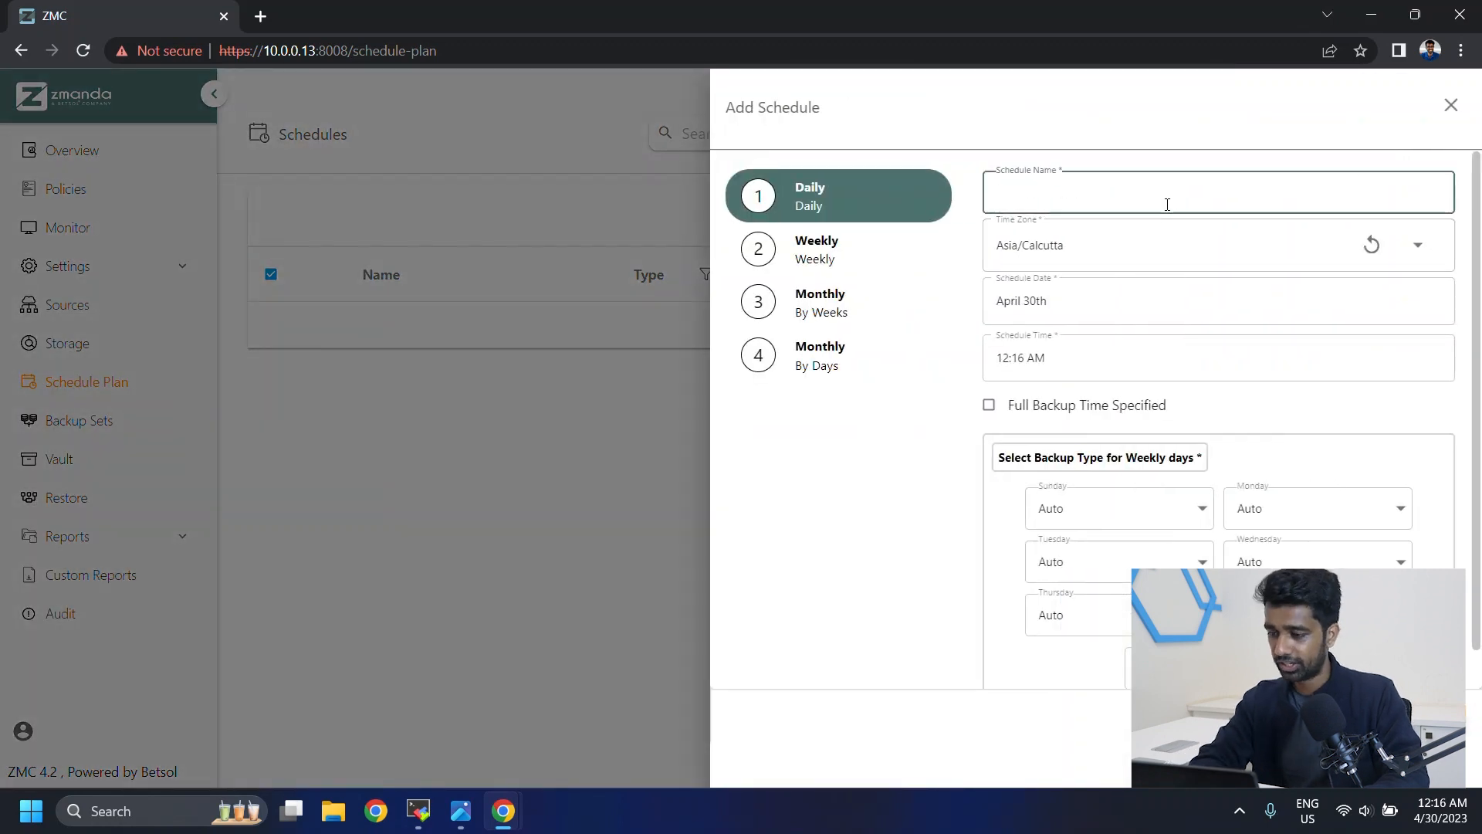
type("ProductionBackups")
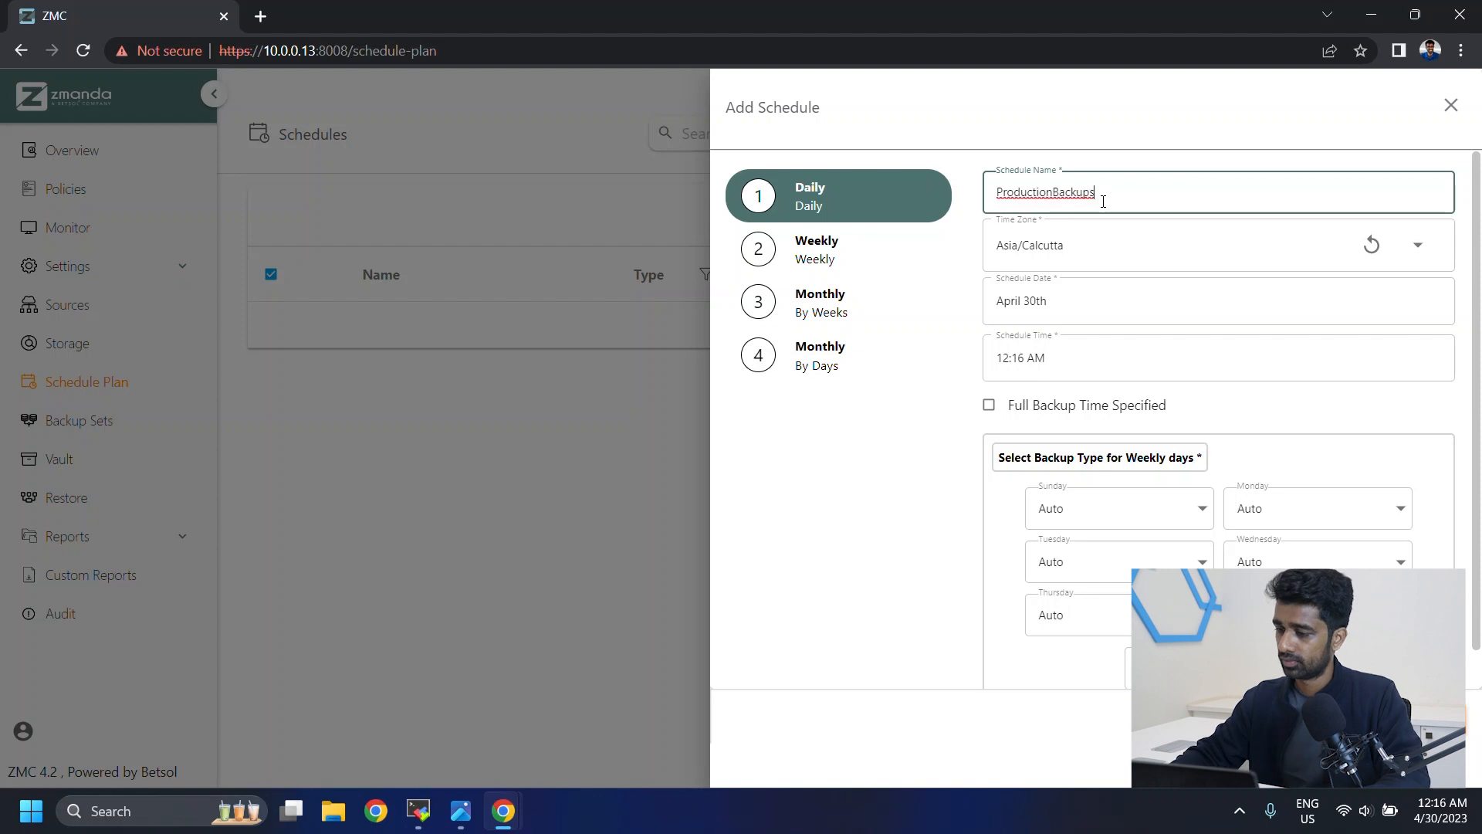
left_click(759, 207)
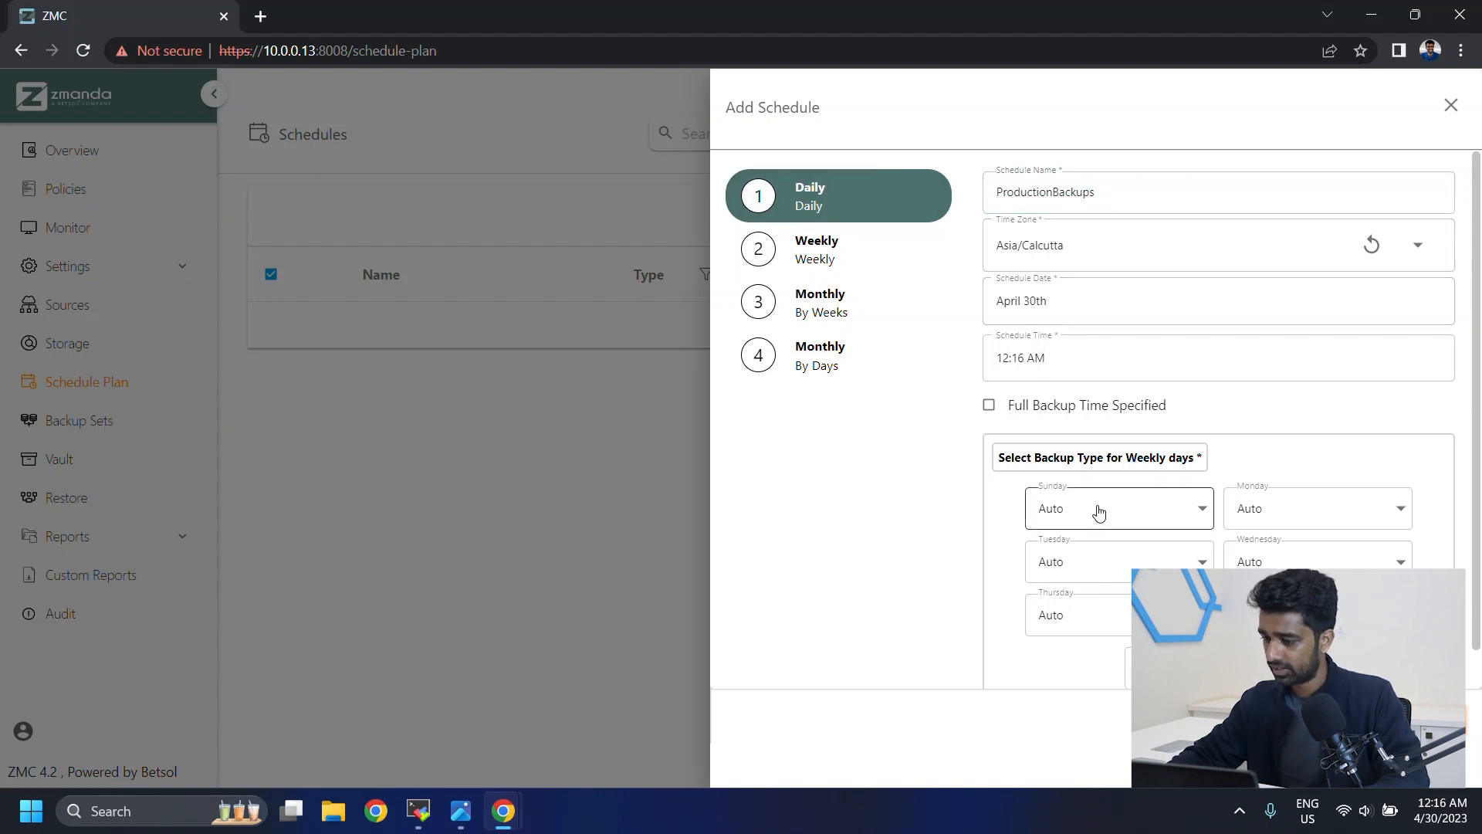
- Set the Sunday backup type to Full and save the new schedule
left_click(1098, 511)
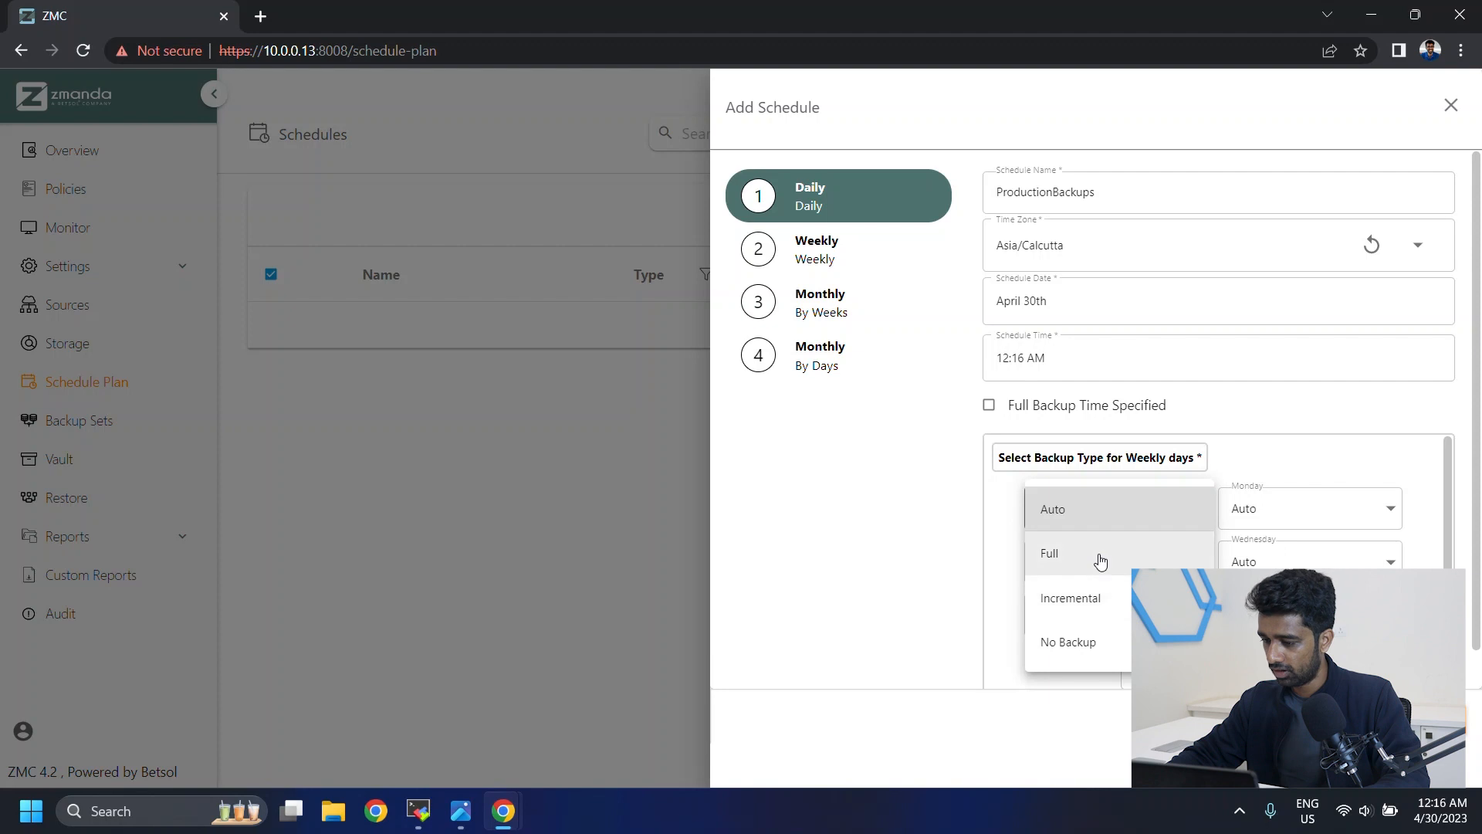
left_click(1100, 556)
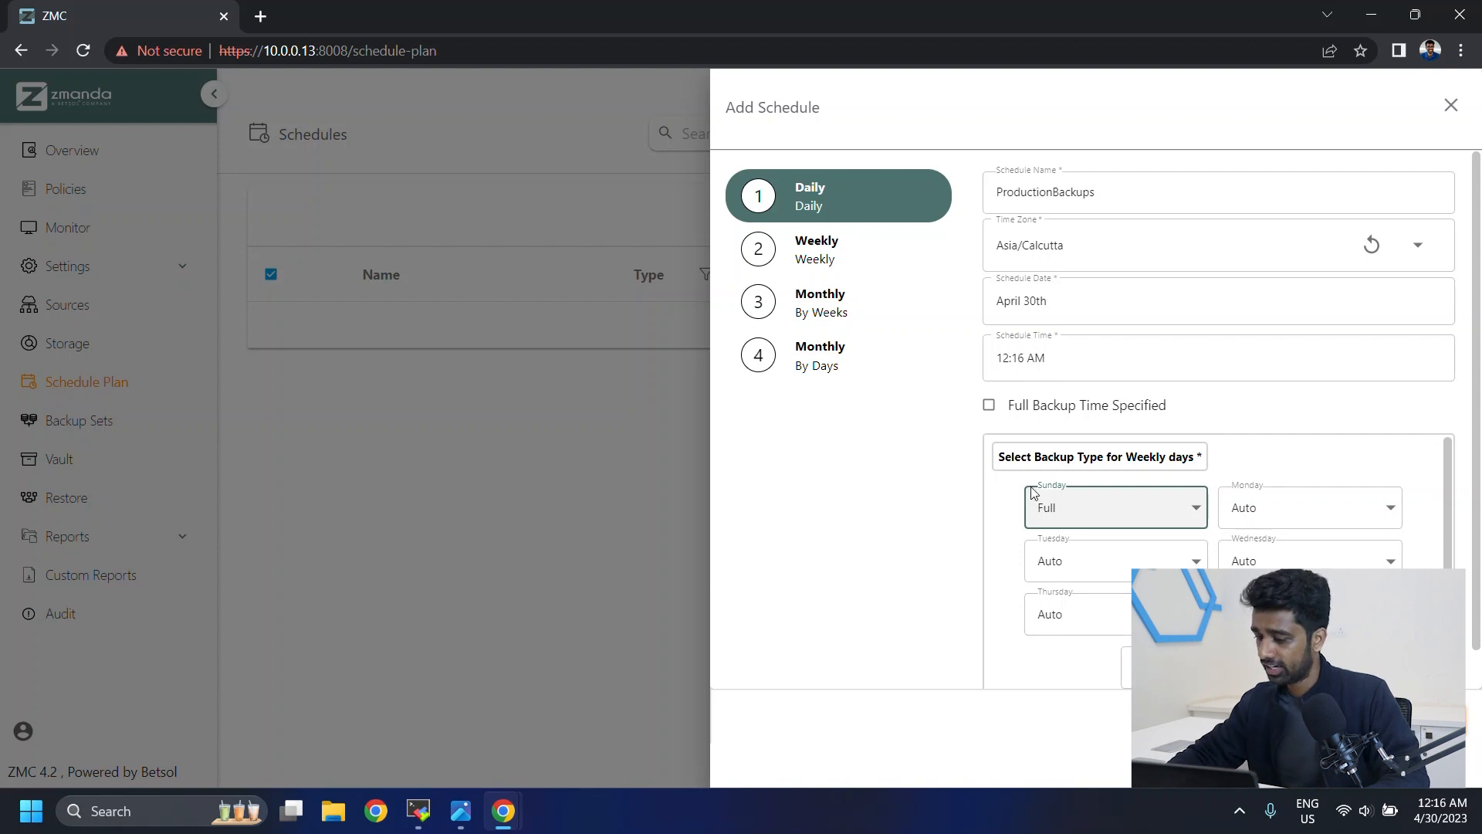
left_click(1428, 719)
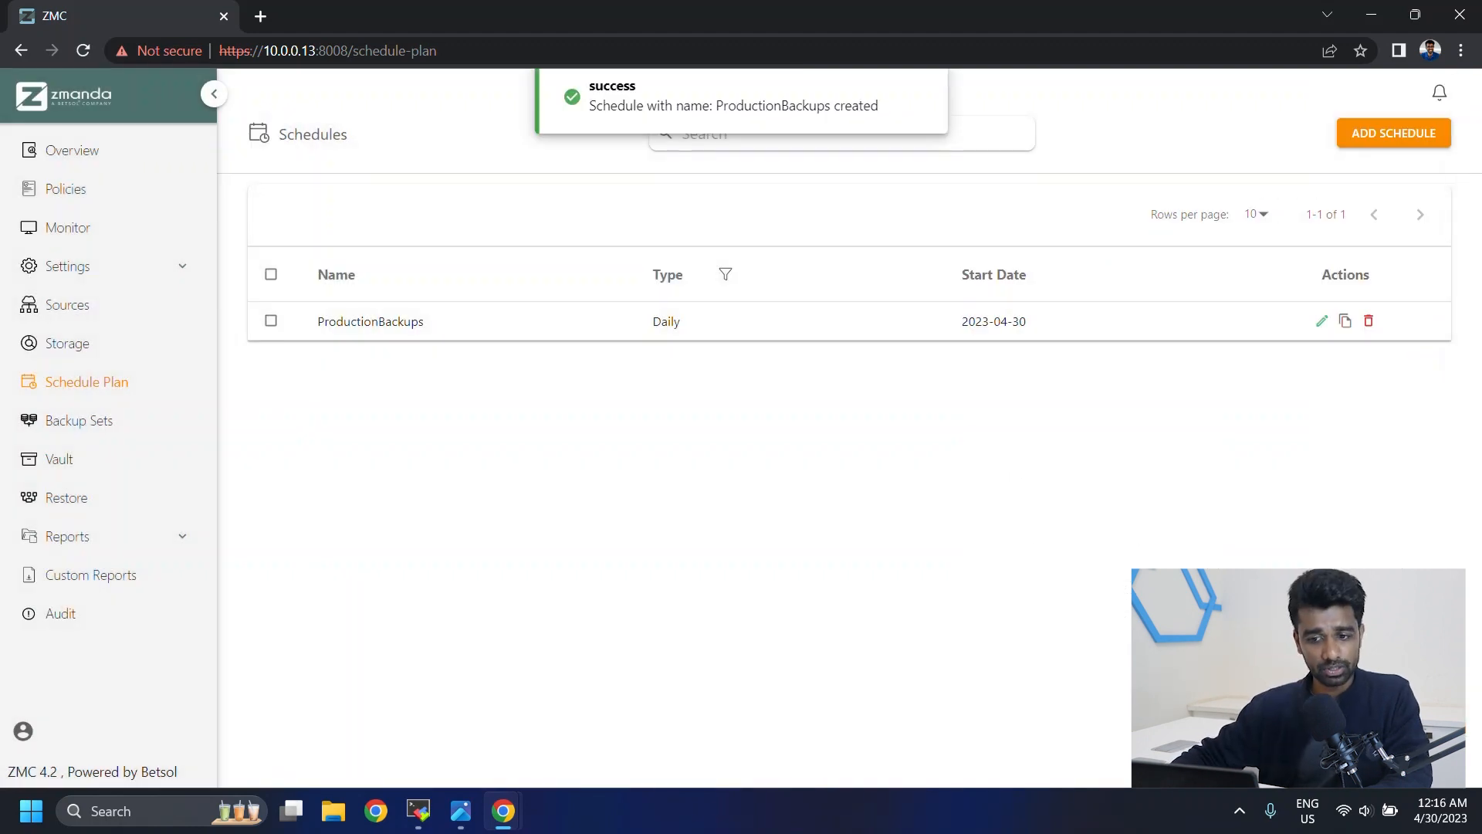
- Open the configuration of the ProductionSet backup set and look through its Backup Staging, Backup How and Backup When stages
left_click(82, 418)
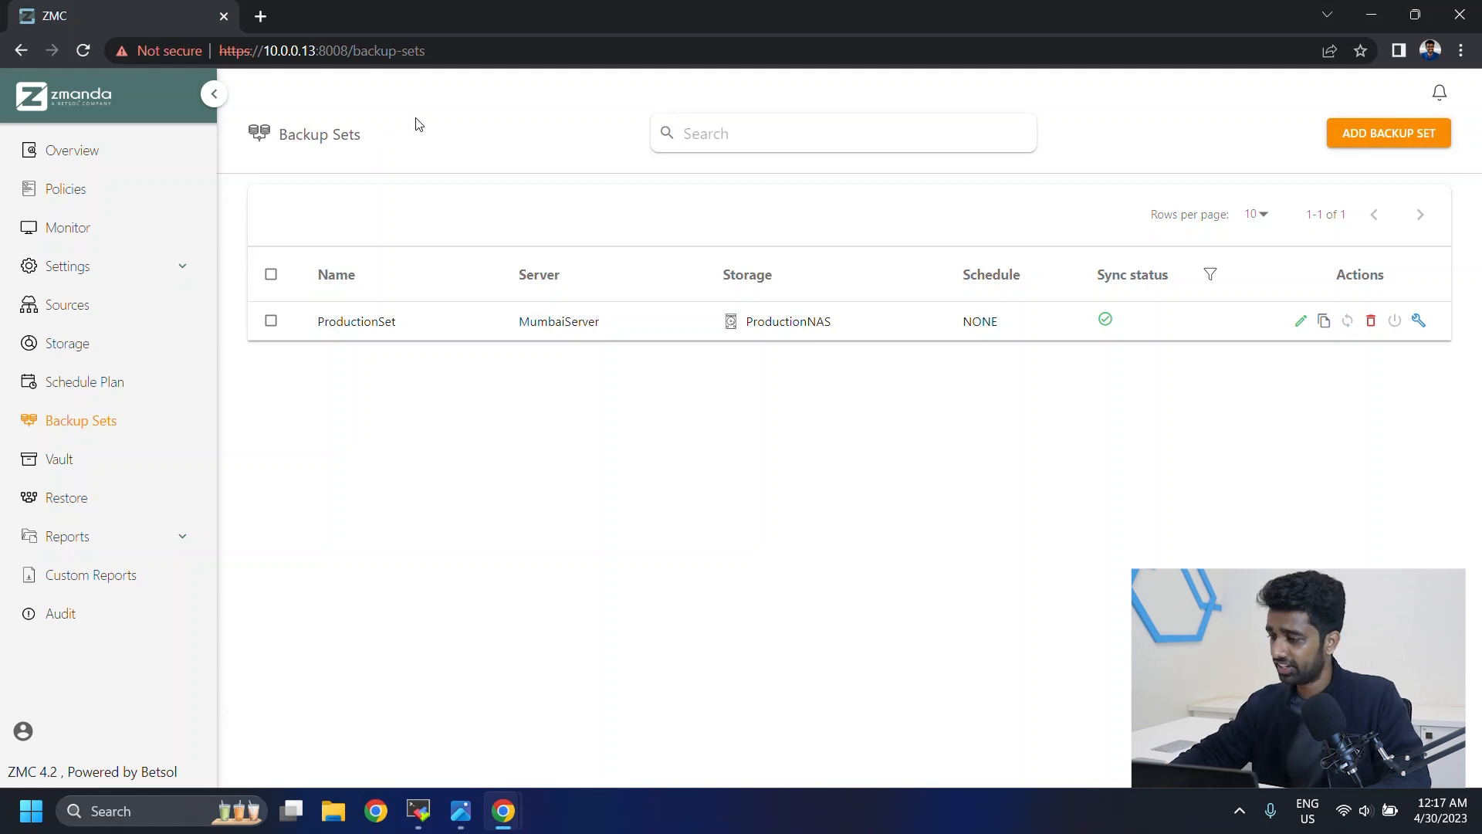
left_click(1418, 321)
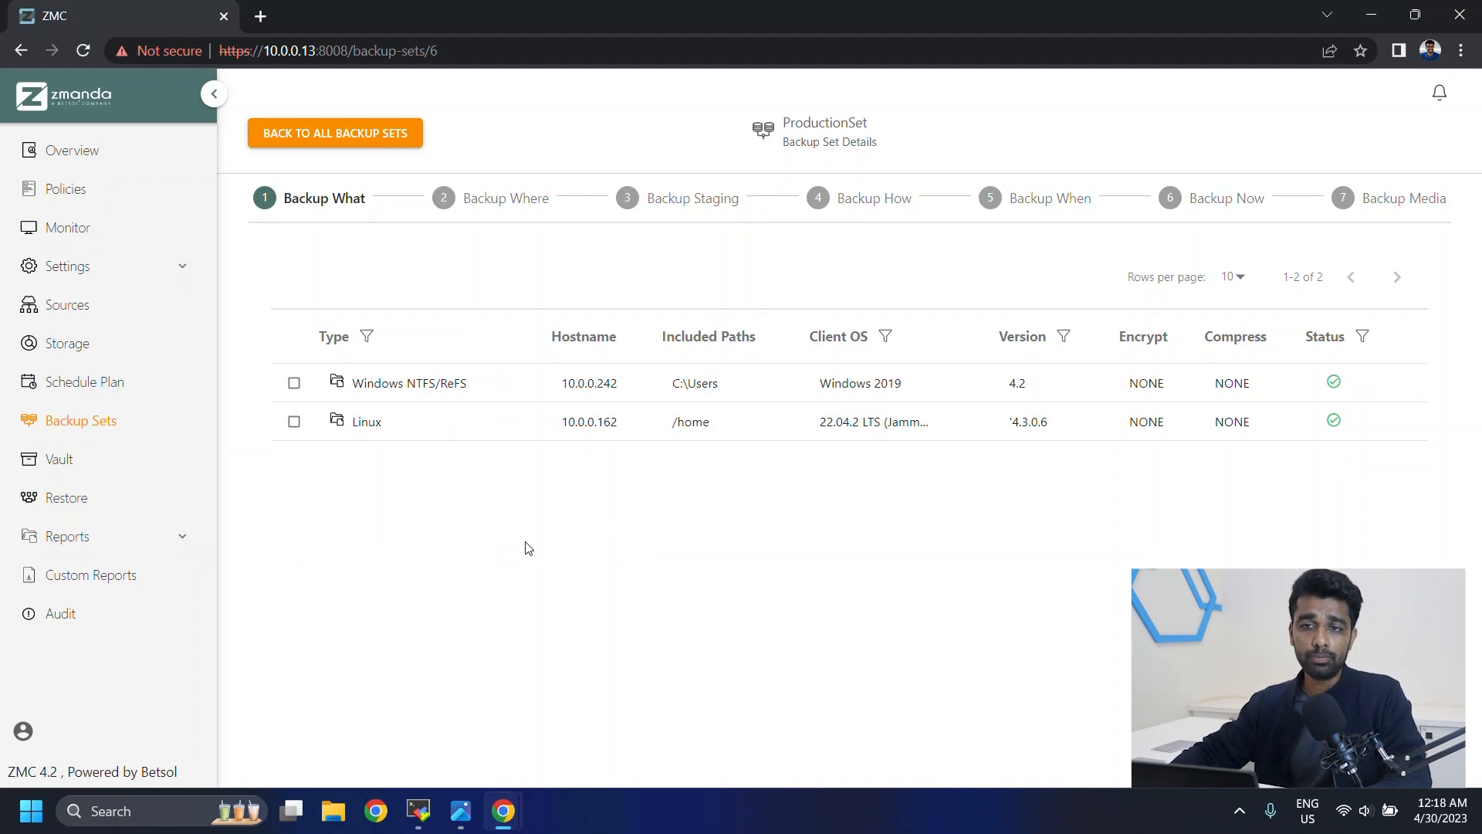
left_click(695, 197)
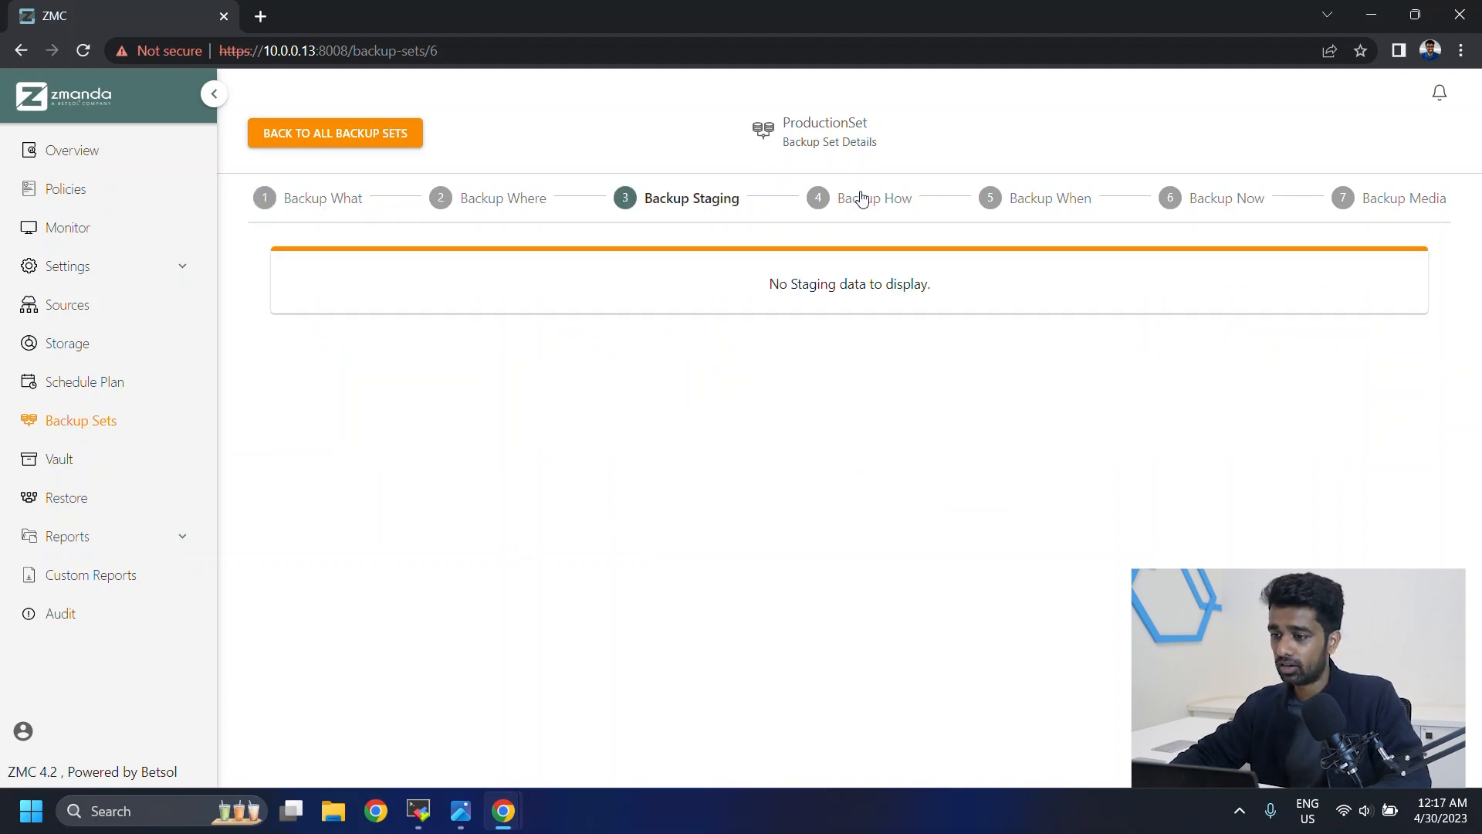
left_click(860, 198)
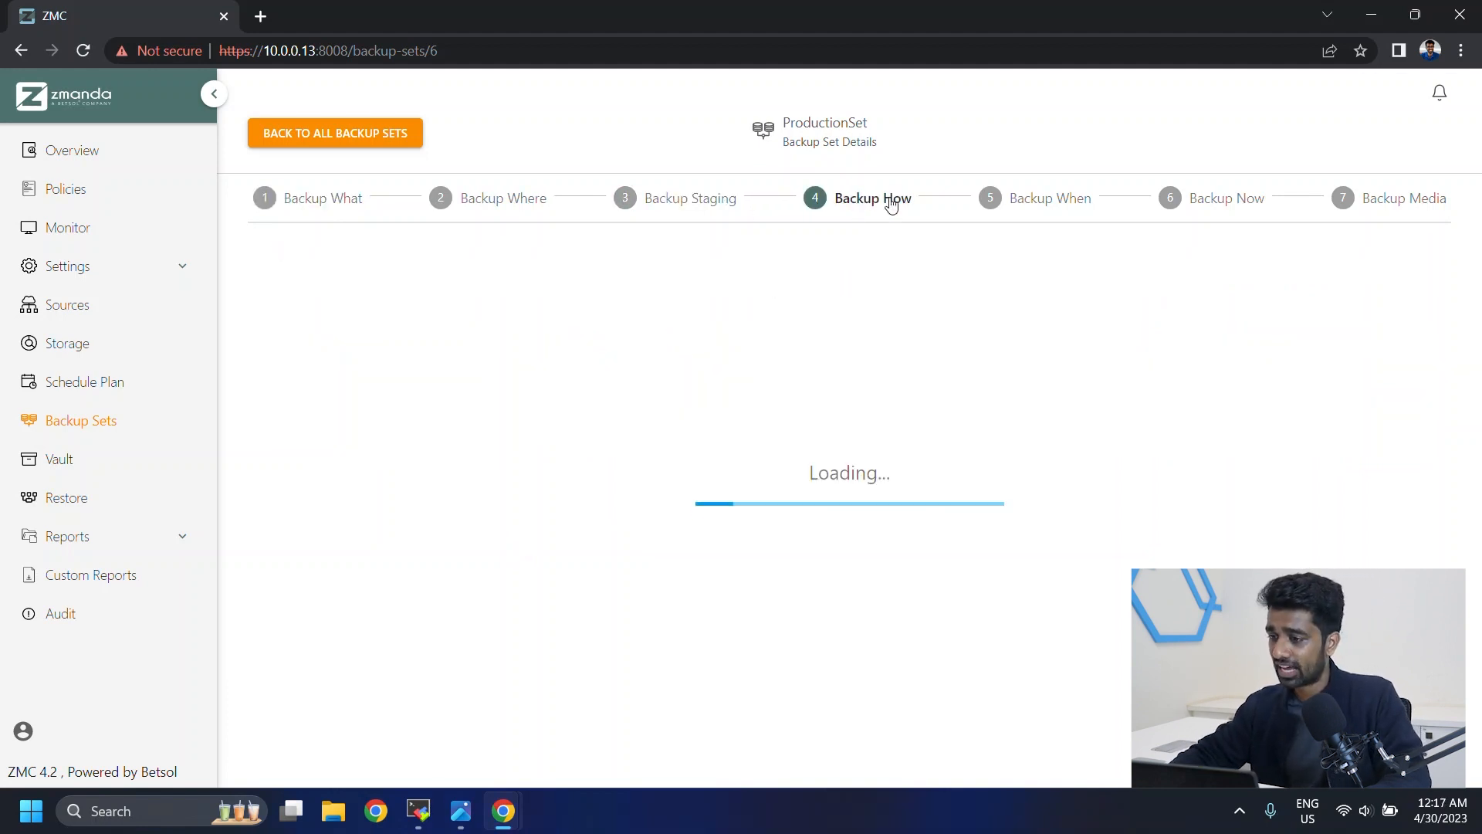
left_click(1051, 207)
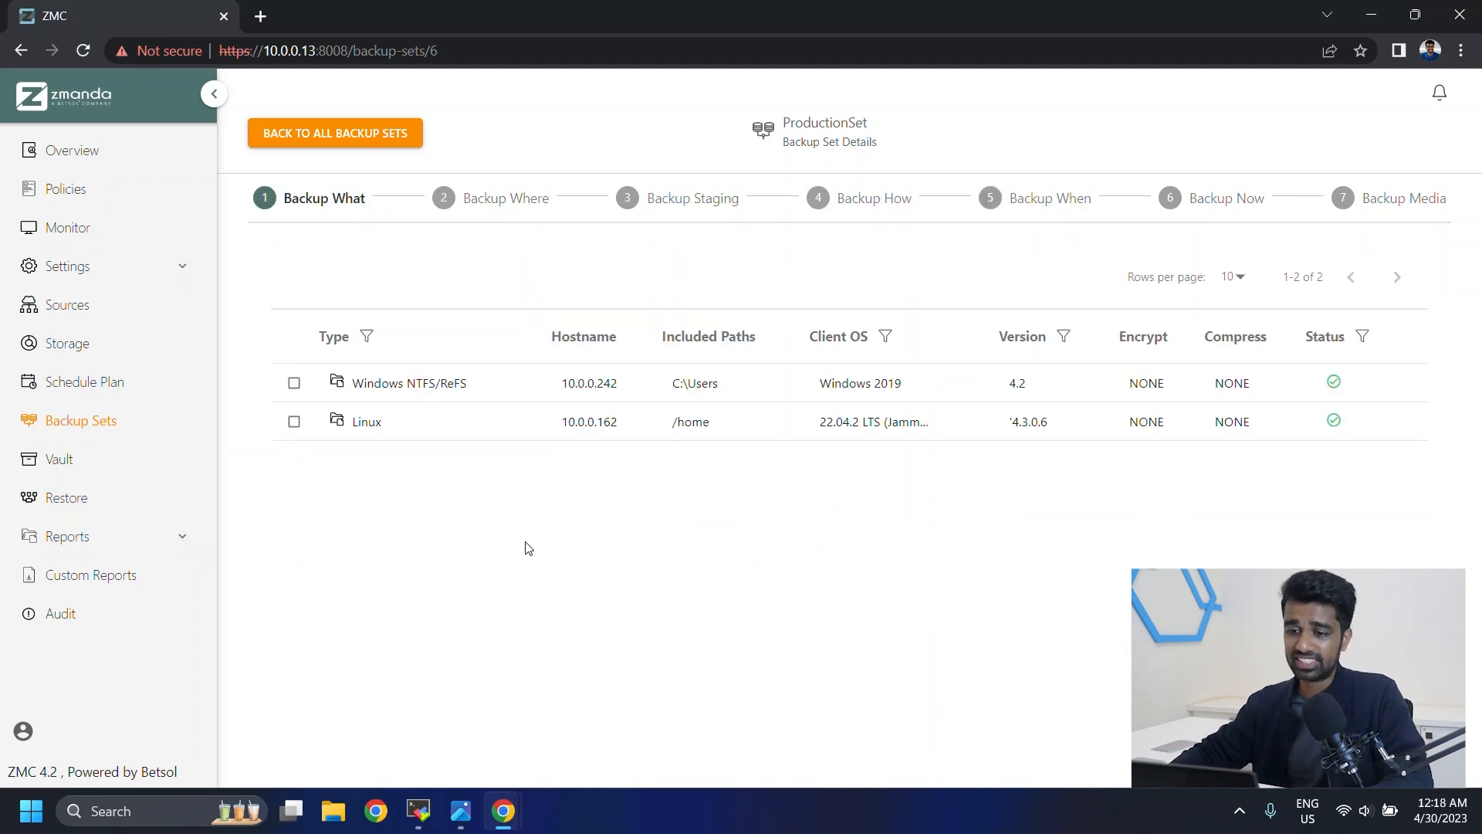
- Add the ProductionNAS storage configuration to ProductionSet in the Backup Where stage
left_click(293, 382)
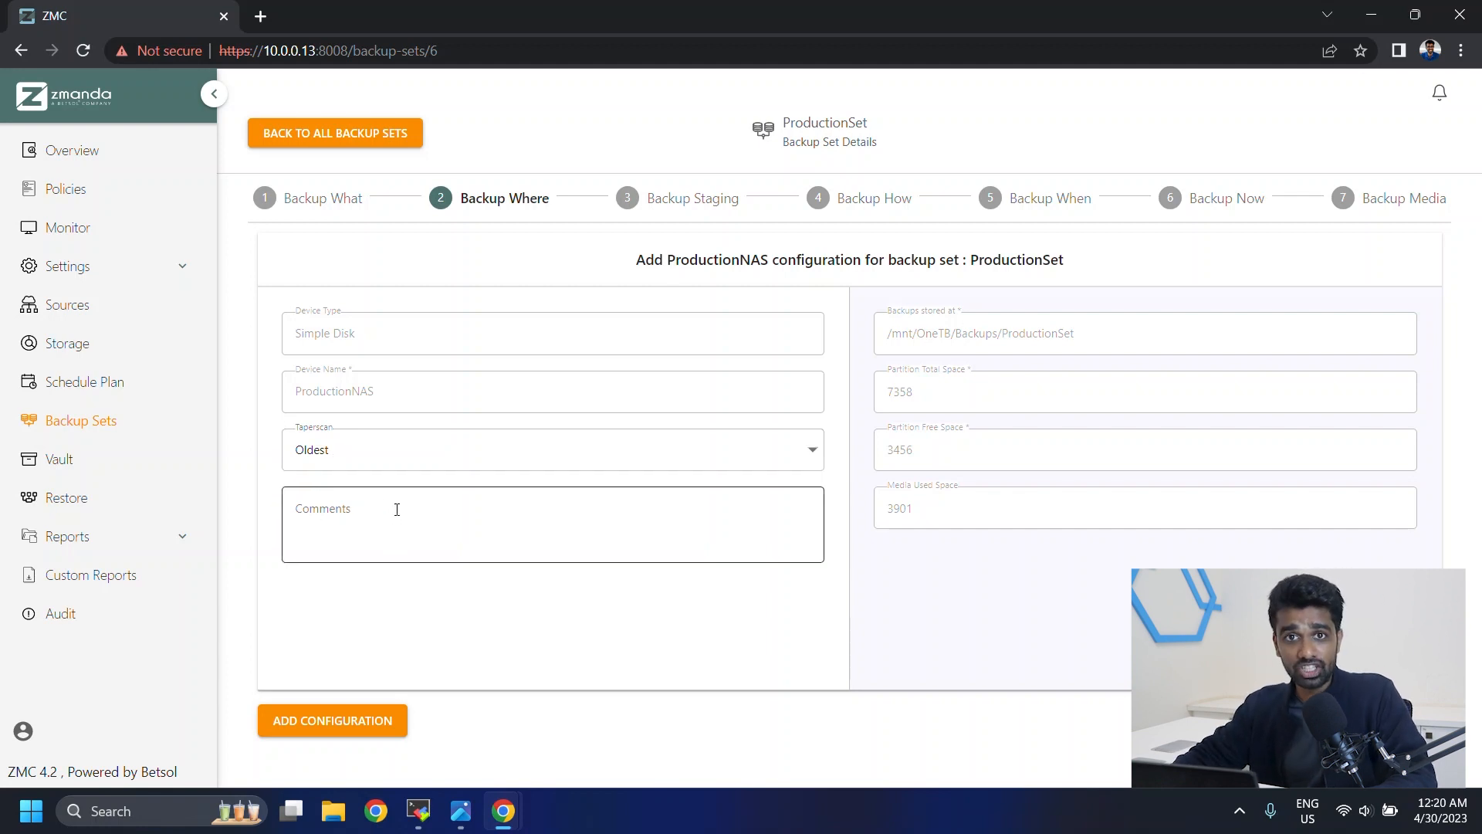
left_click(344, 726)
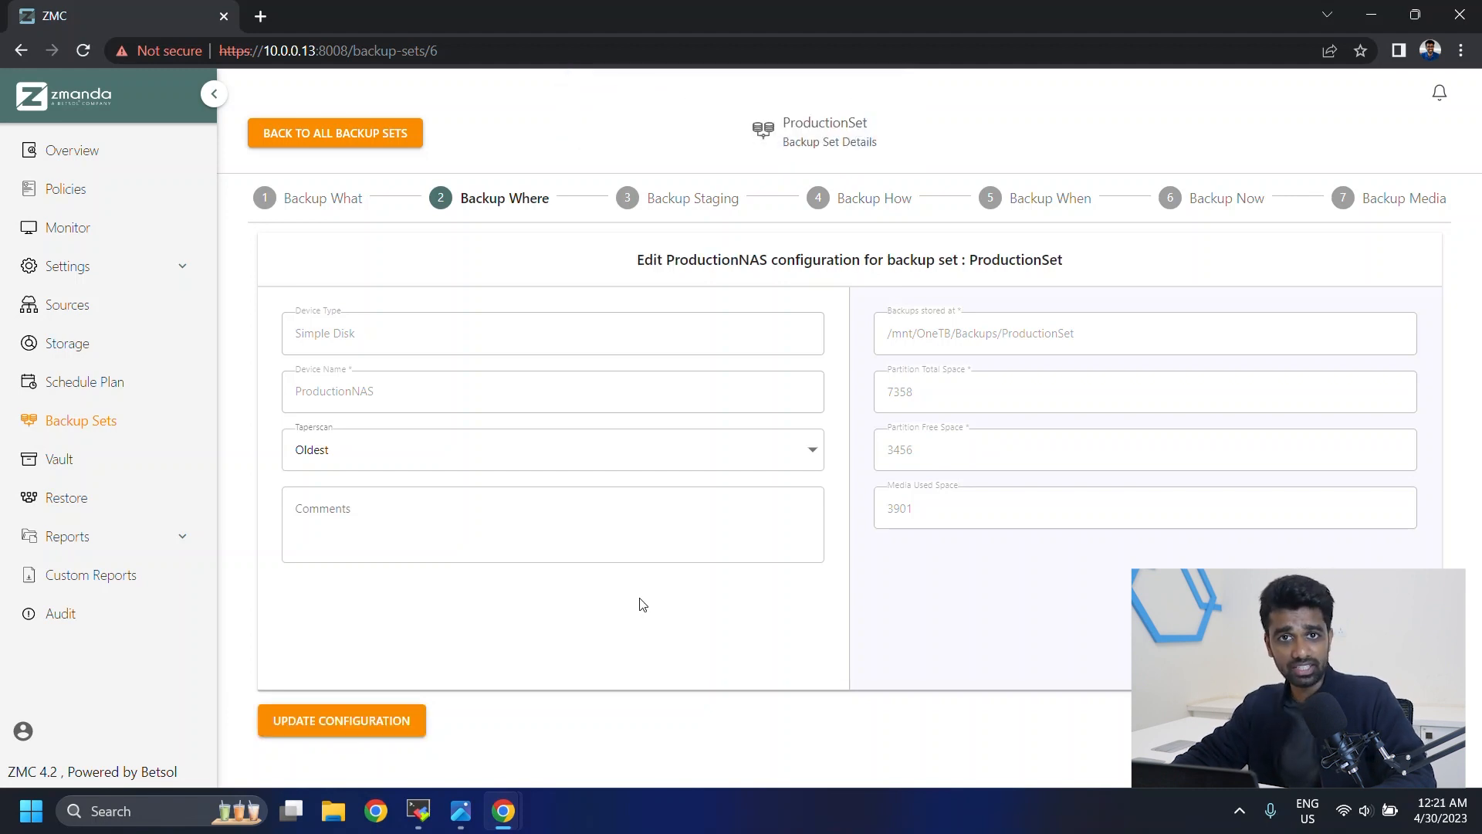
- Review ProductionSet's Backup Staging settings and submit its Backup How performance and notification settings
left_click(627, 202)
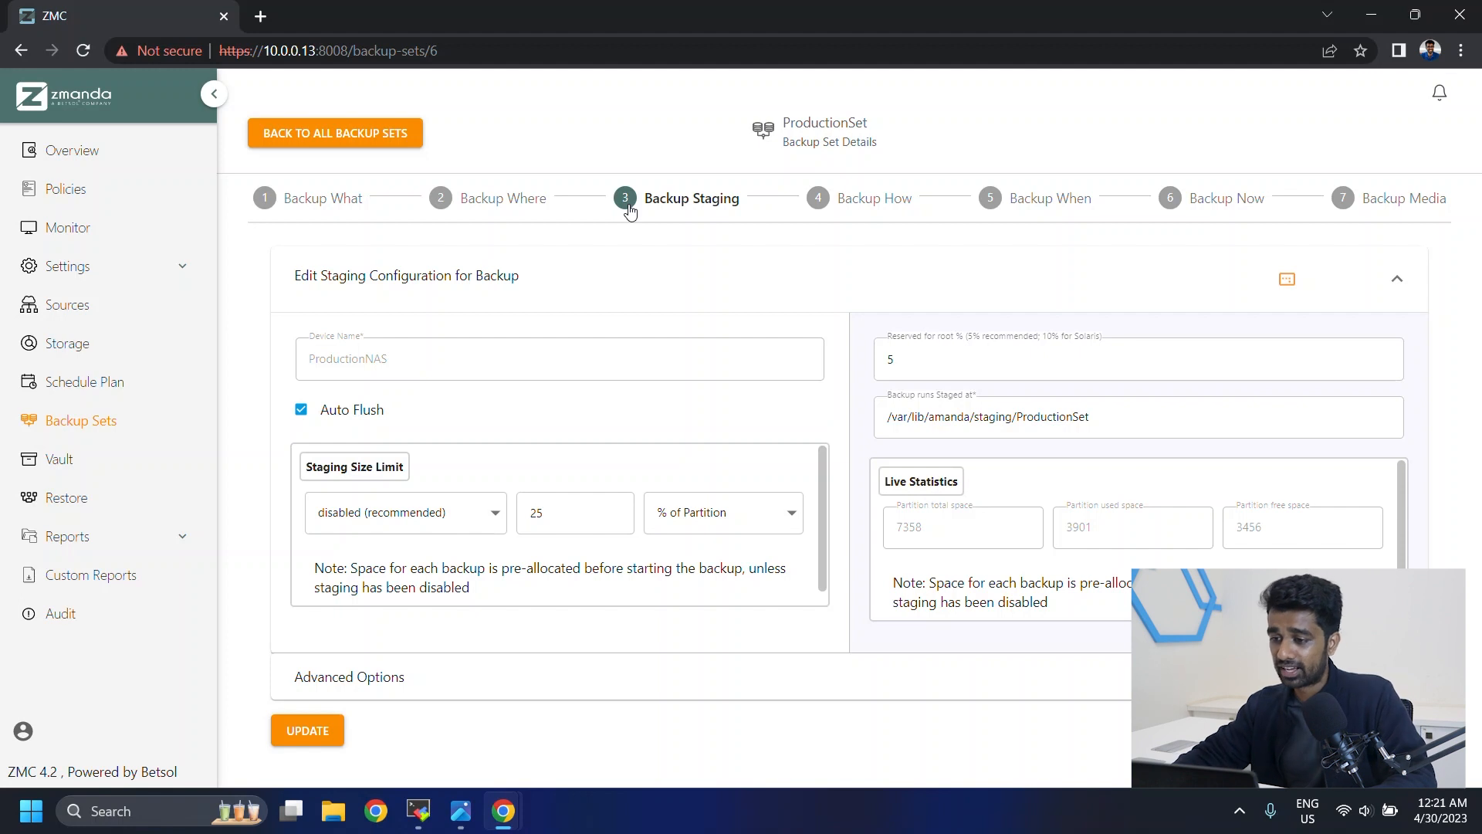
left_click(889, 210)
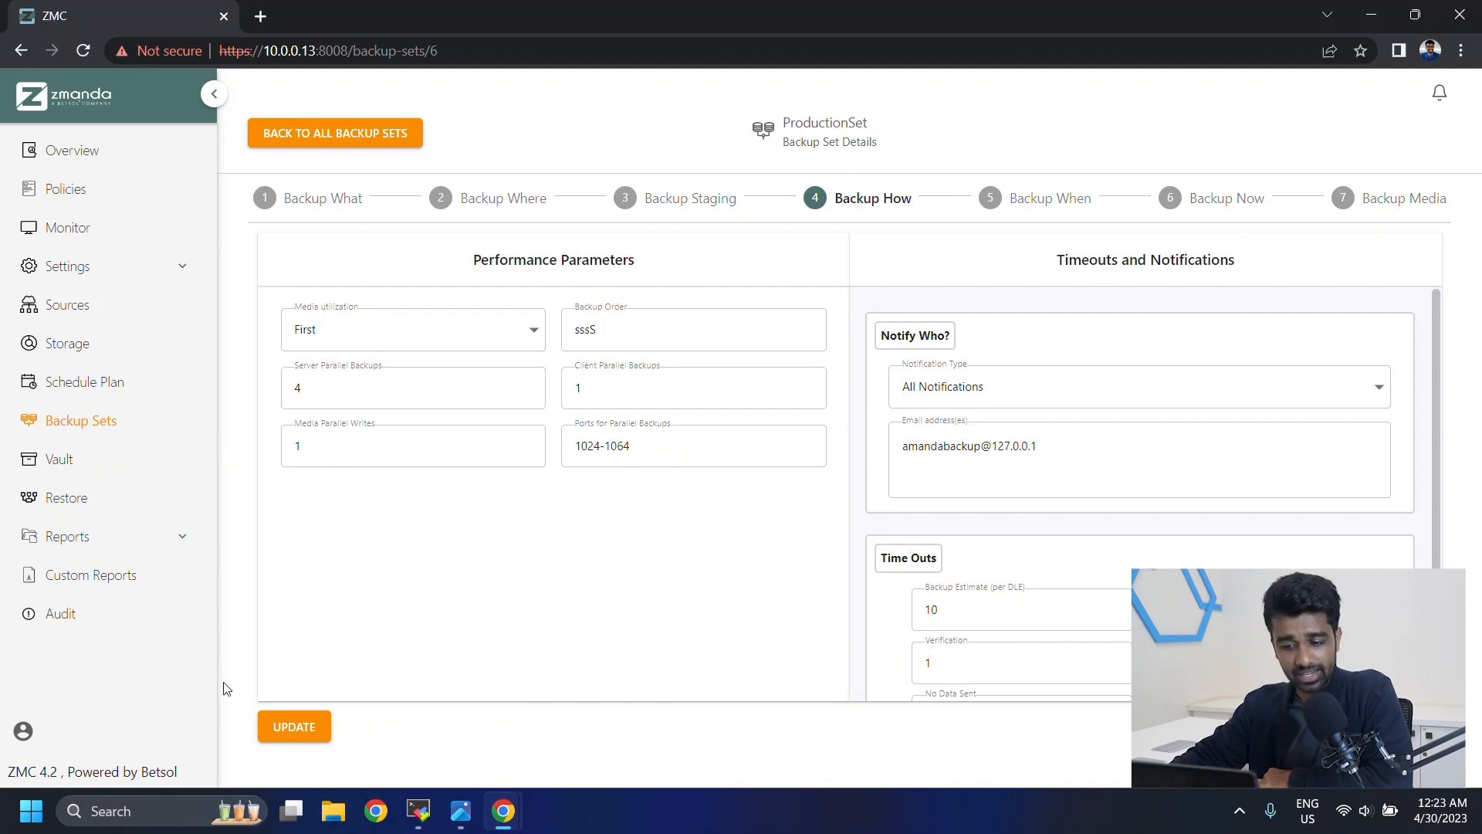
left_click(303, 723)
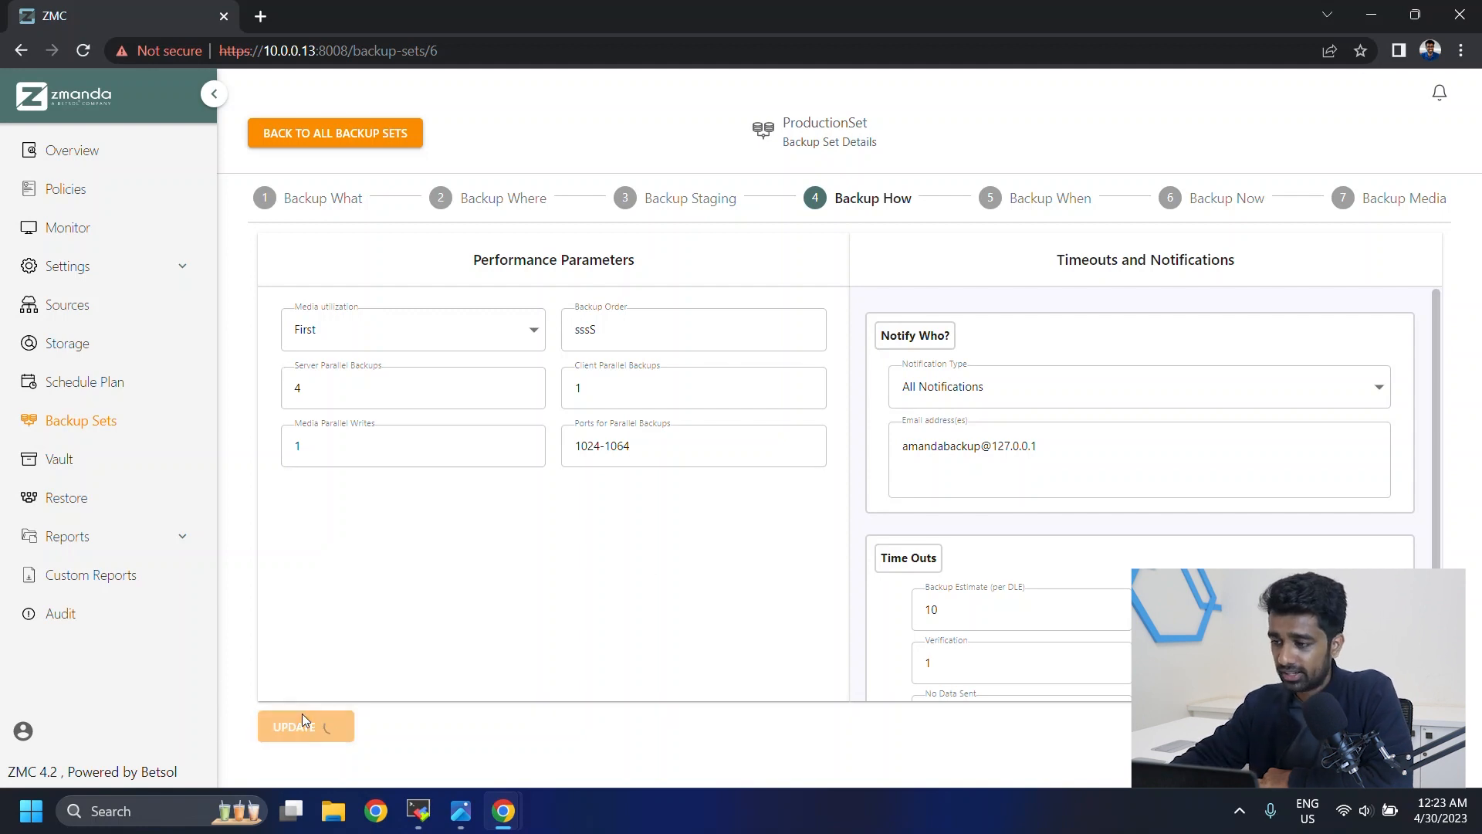
- Assign the ProductionBackups schedule to ProductionSet in the Backup When stage
left_click(1072, 208)
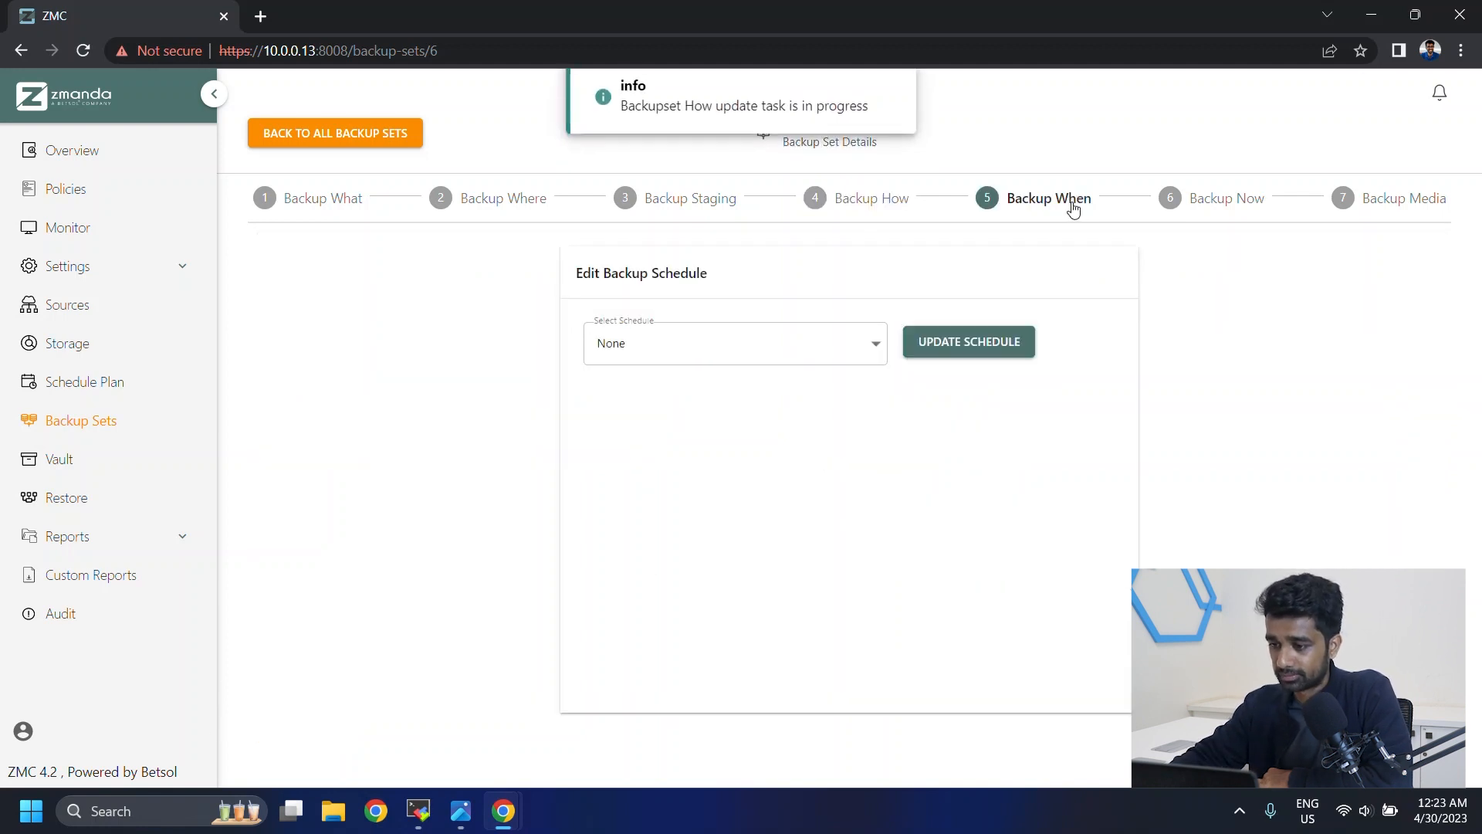
left_click(743, 352)
left_click(711, 404)
left_click(955, 347)
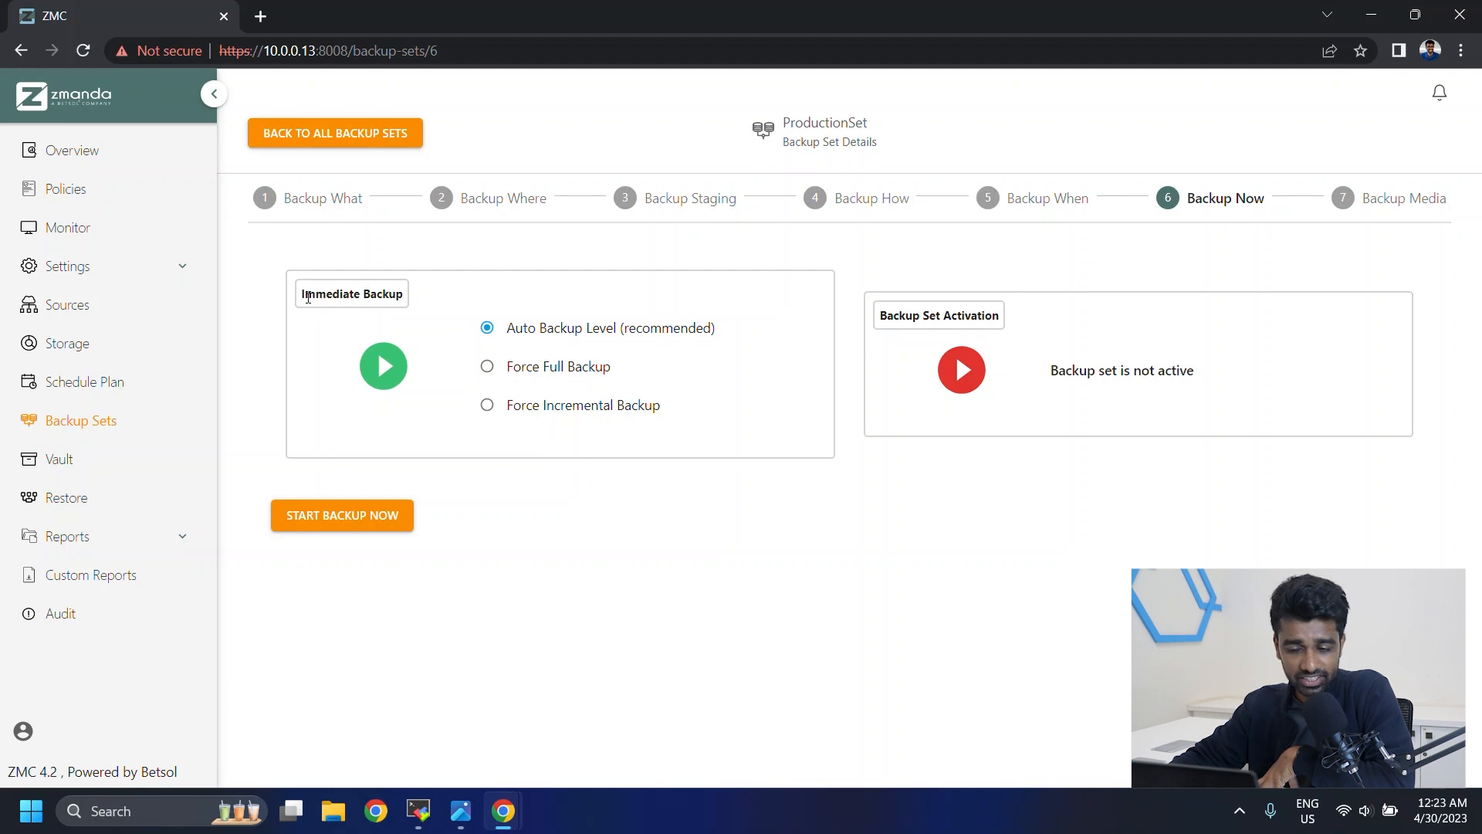
- Start an immediate backup of ProductionSet with the Force Full Backup option
triple_click(922, 314)
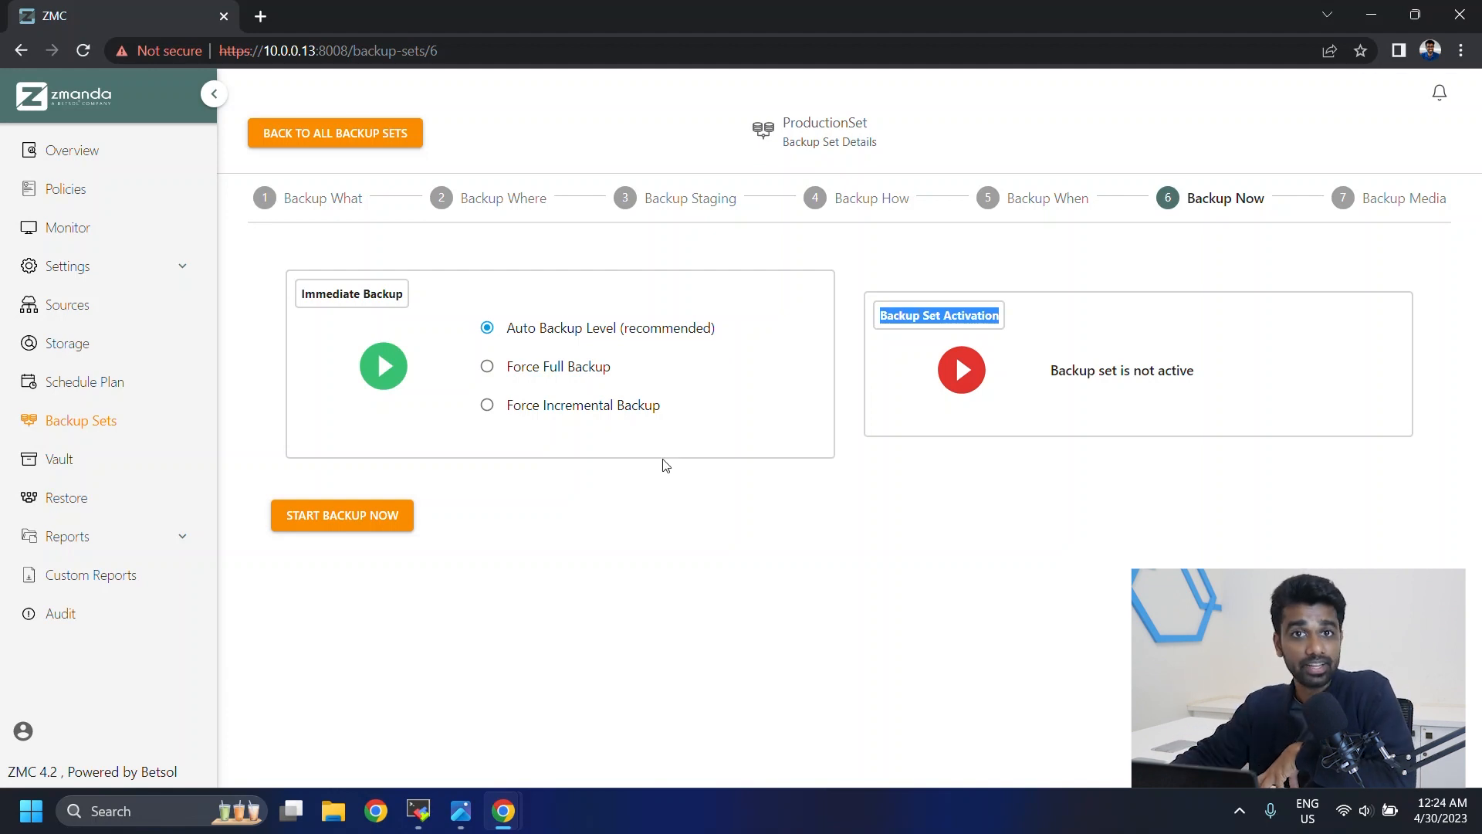
left_click(473, 384)
left_click(487, 366)
left_click(353, 512)
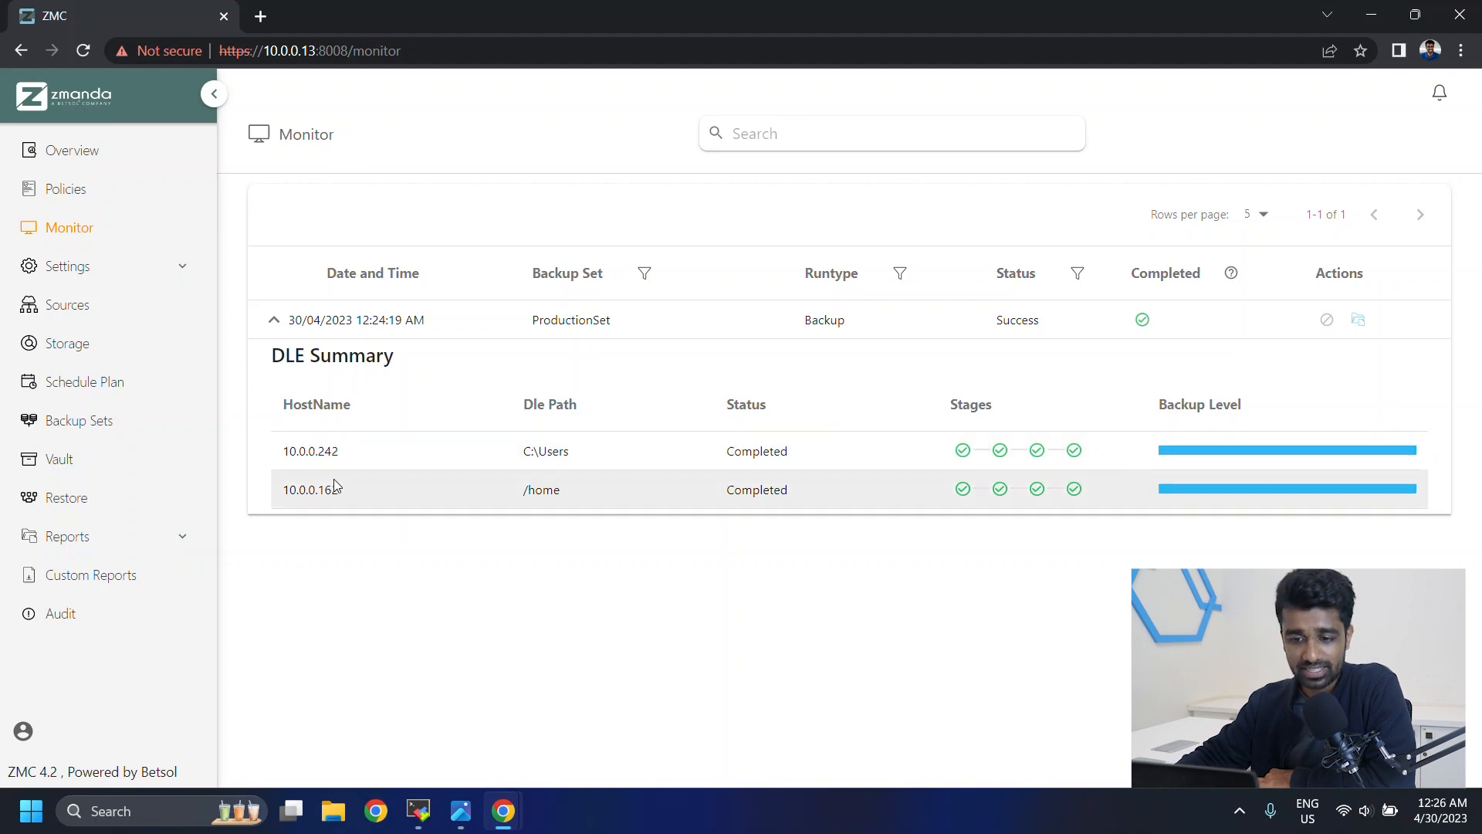
- Reopen ProductionSet's configuration and activate the backup set in the Backup Now stage
left_click(85, 429)
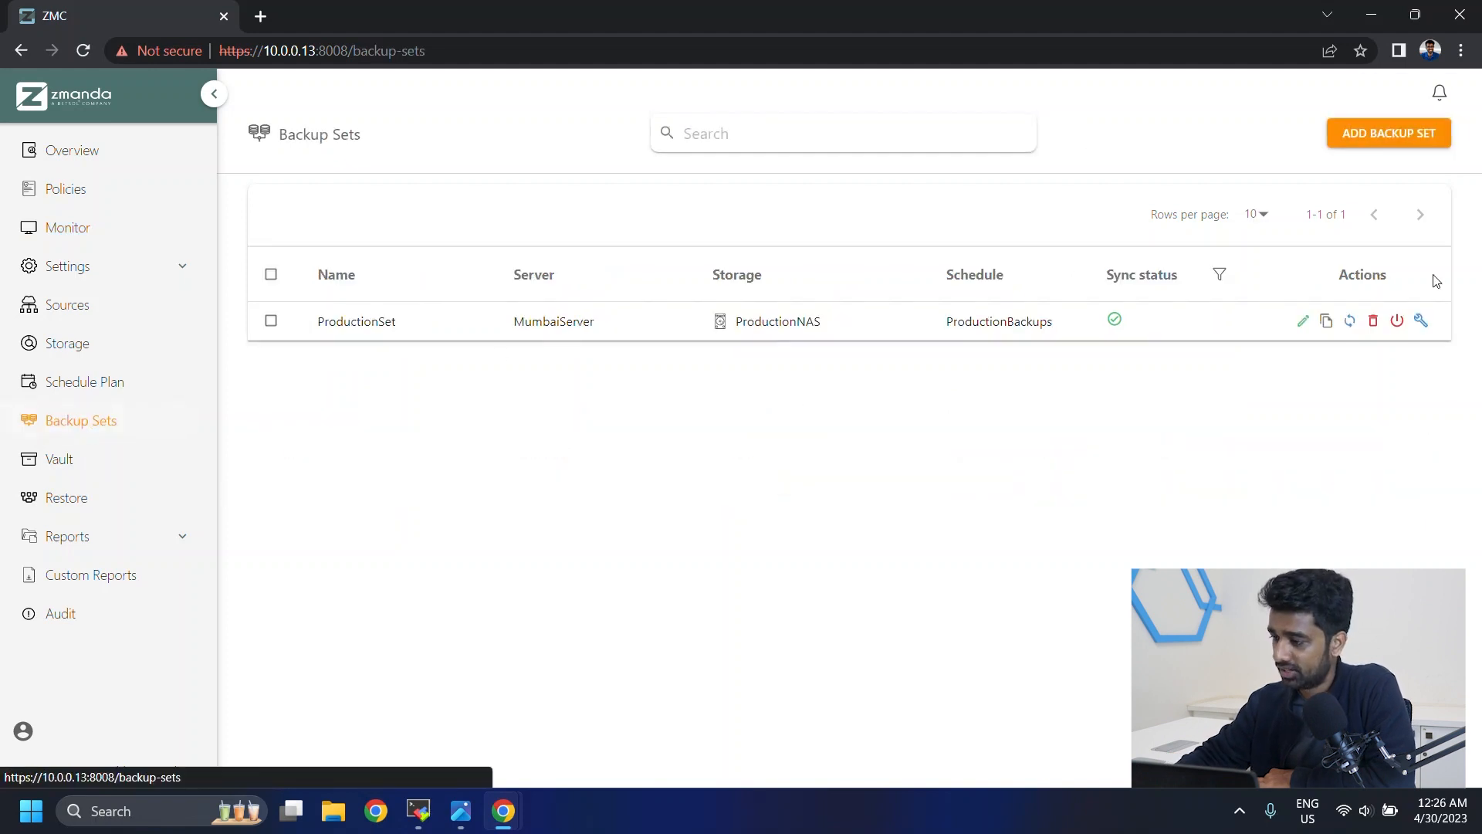
left_click(1423, 319)
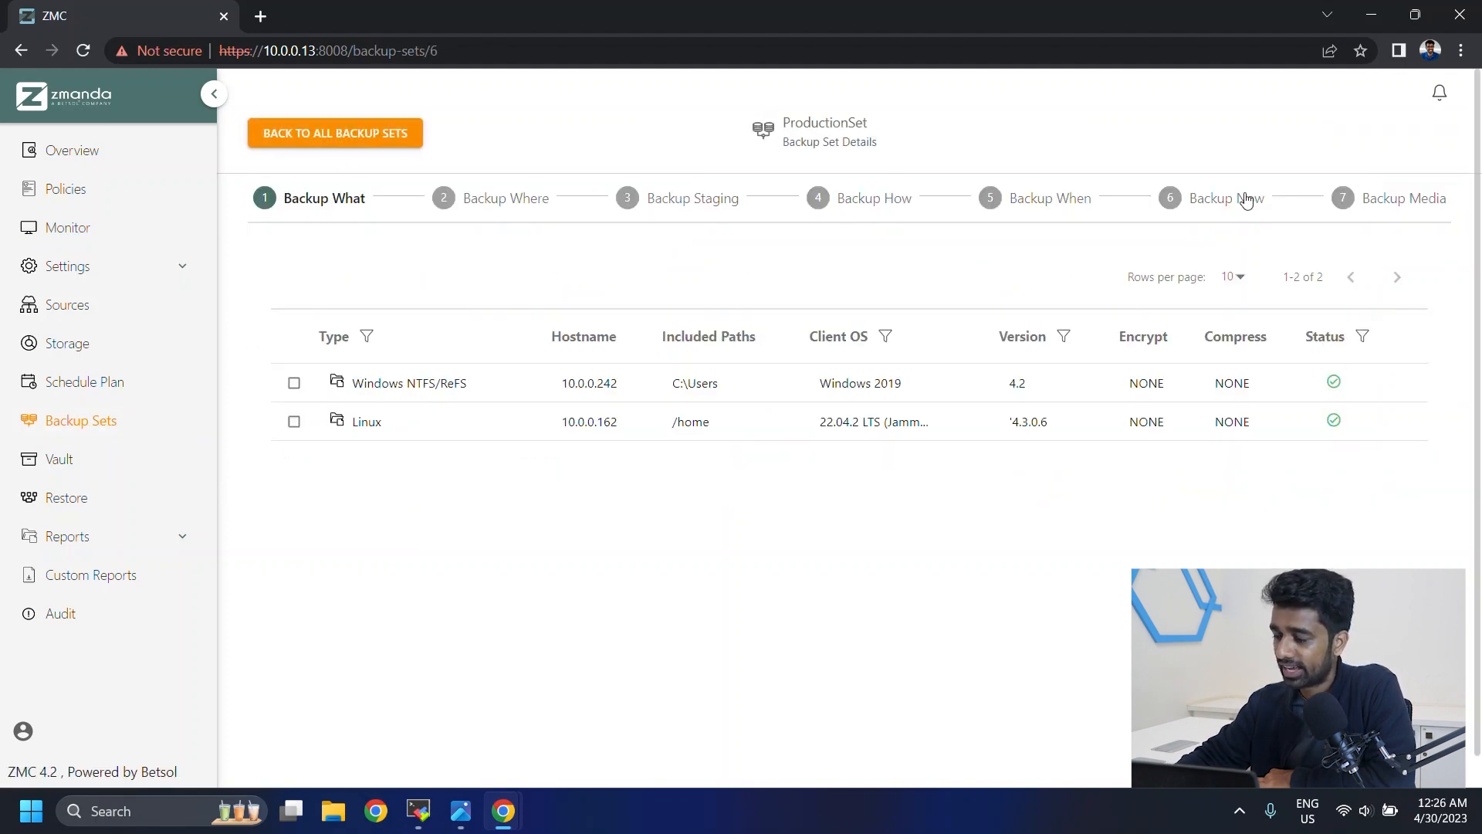
left_click(1240, 199)
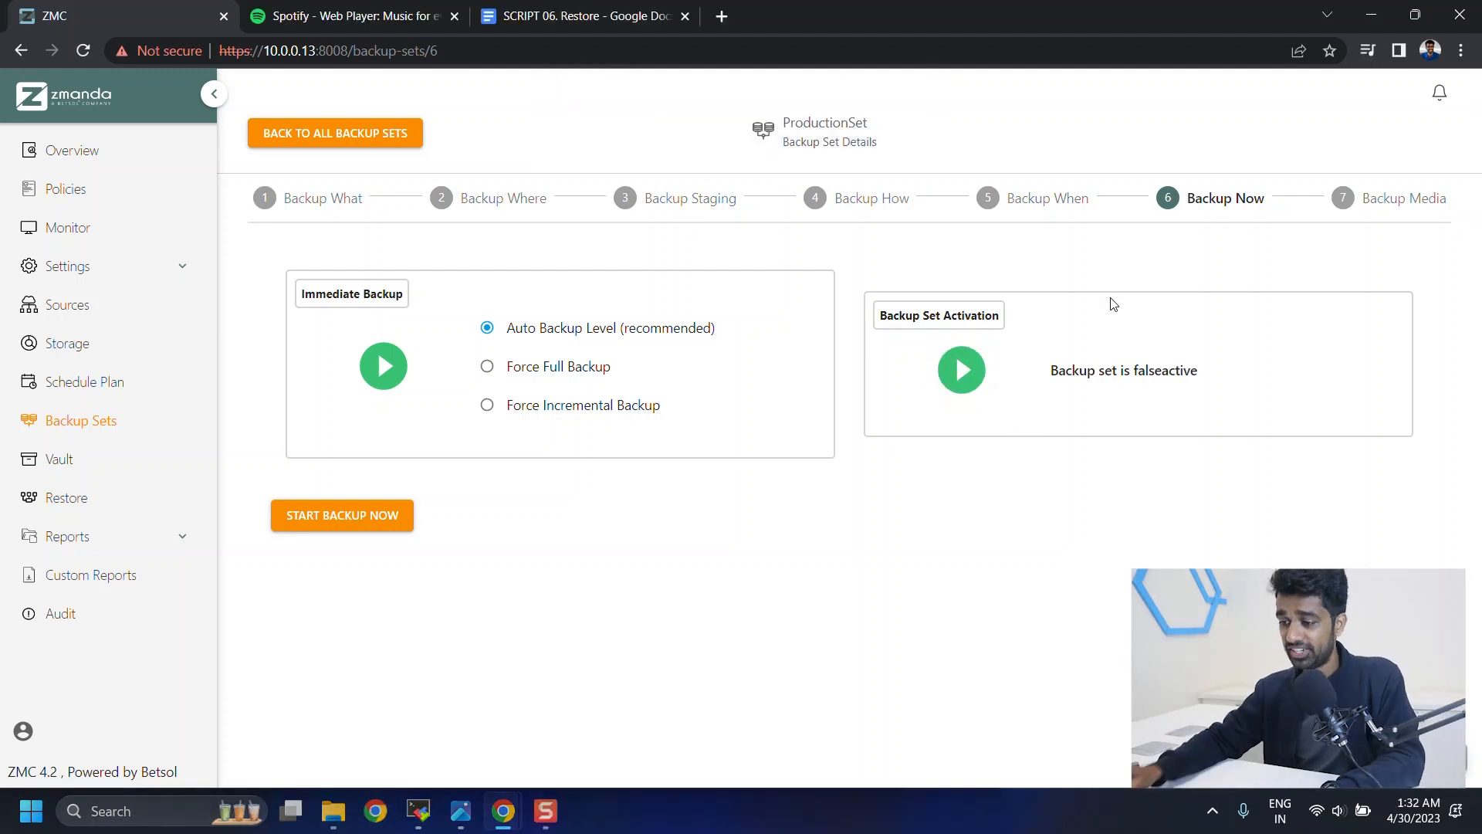
left_click(960, 369)
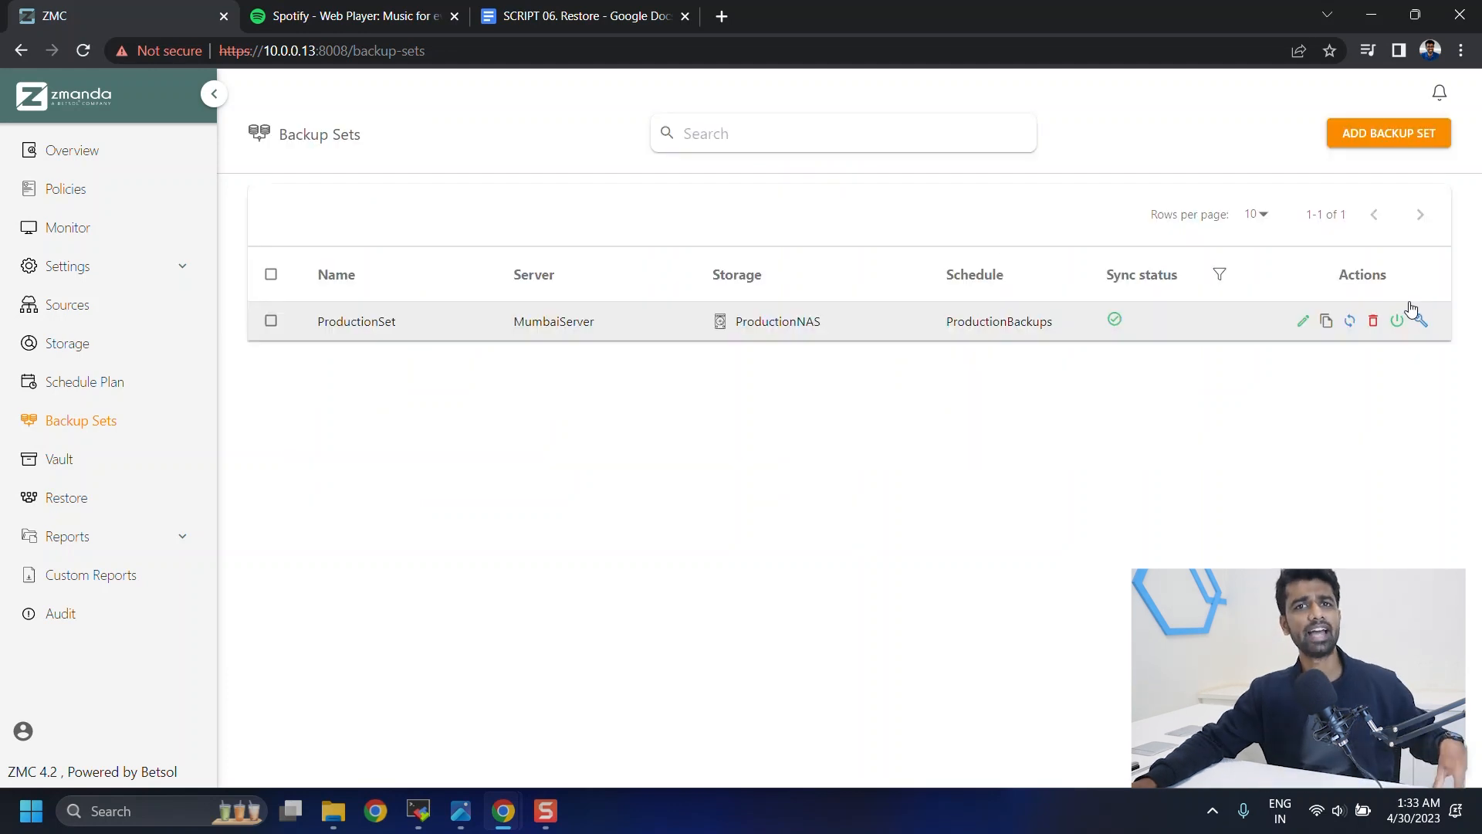